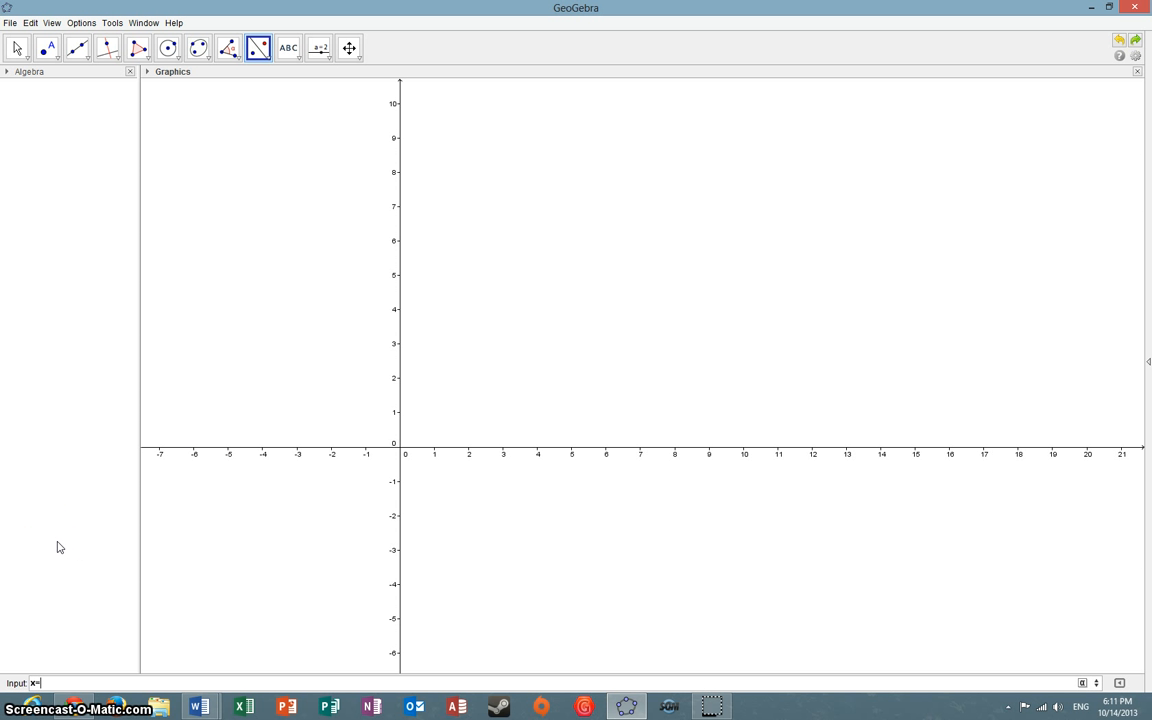
# Step: Graph the line x = 8 and draw a triangle between it and the y-axis with vertices about (4.23, 6.59), (1.77, 1.9) and (7, 1)
pyautogui.press('Return')
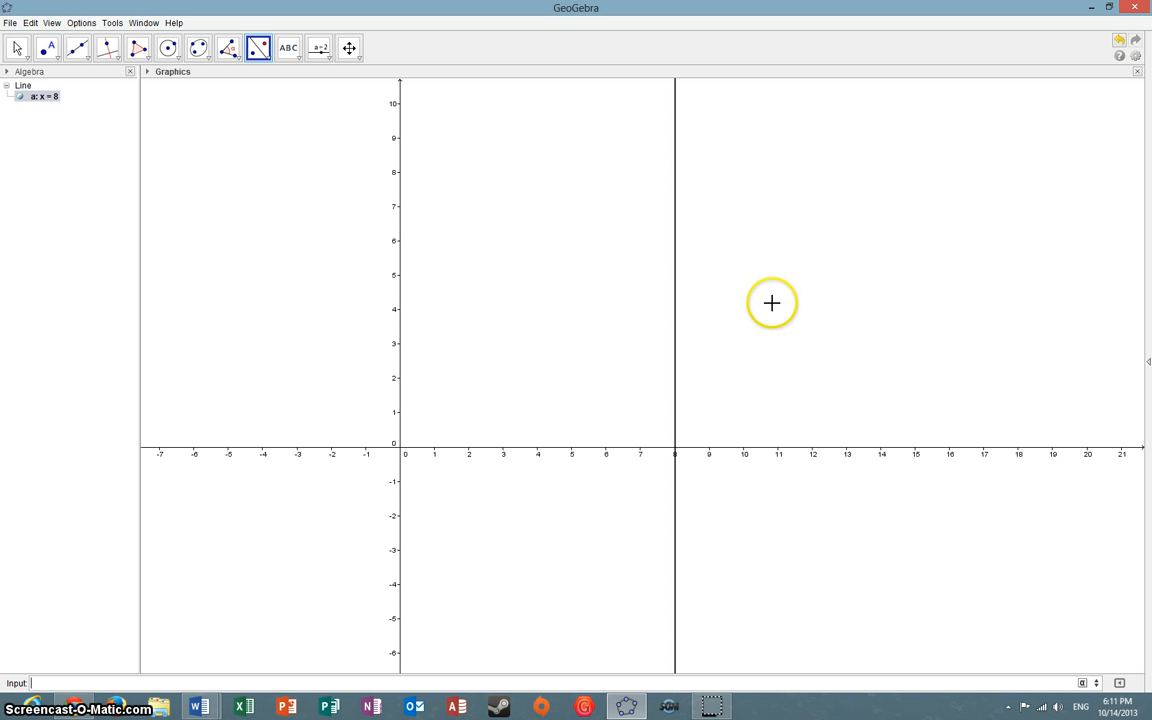
pyautogui.moveTo(772, 303); pyautogui.dragTo(712, 299)
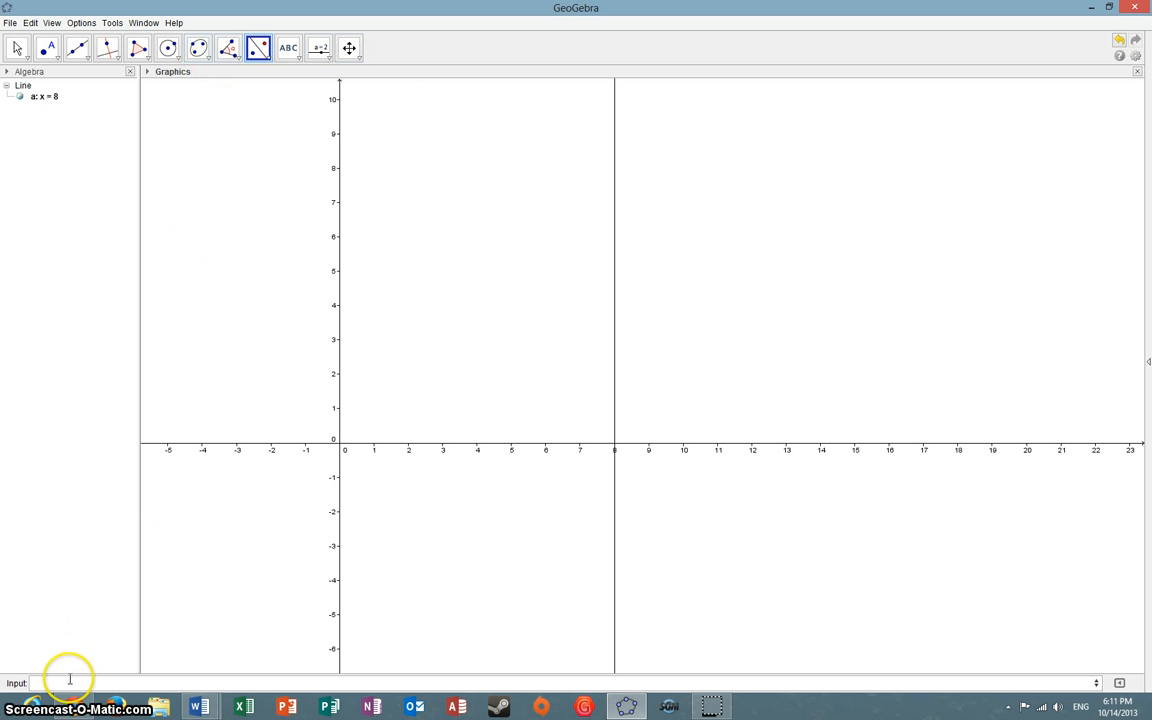
pyautogui.click(152, 60)
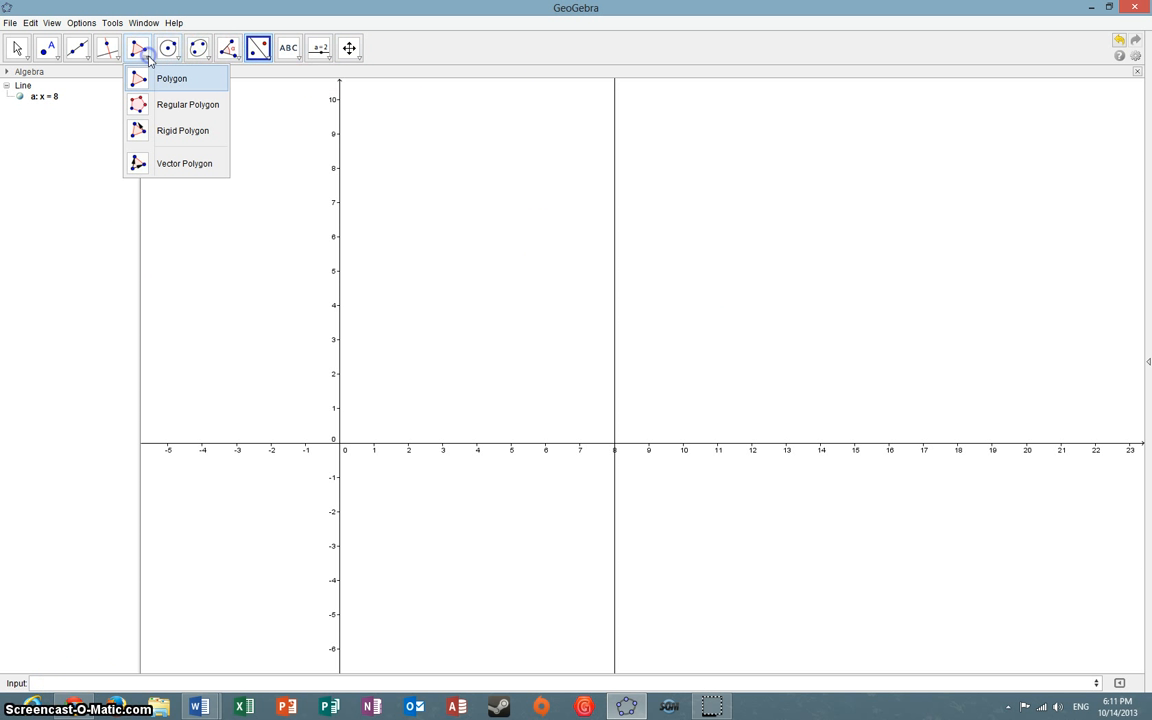
pyautogui.click(168, 77)
pyautogui.click(485, 216)
pyautogui.click(401, 377)
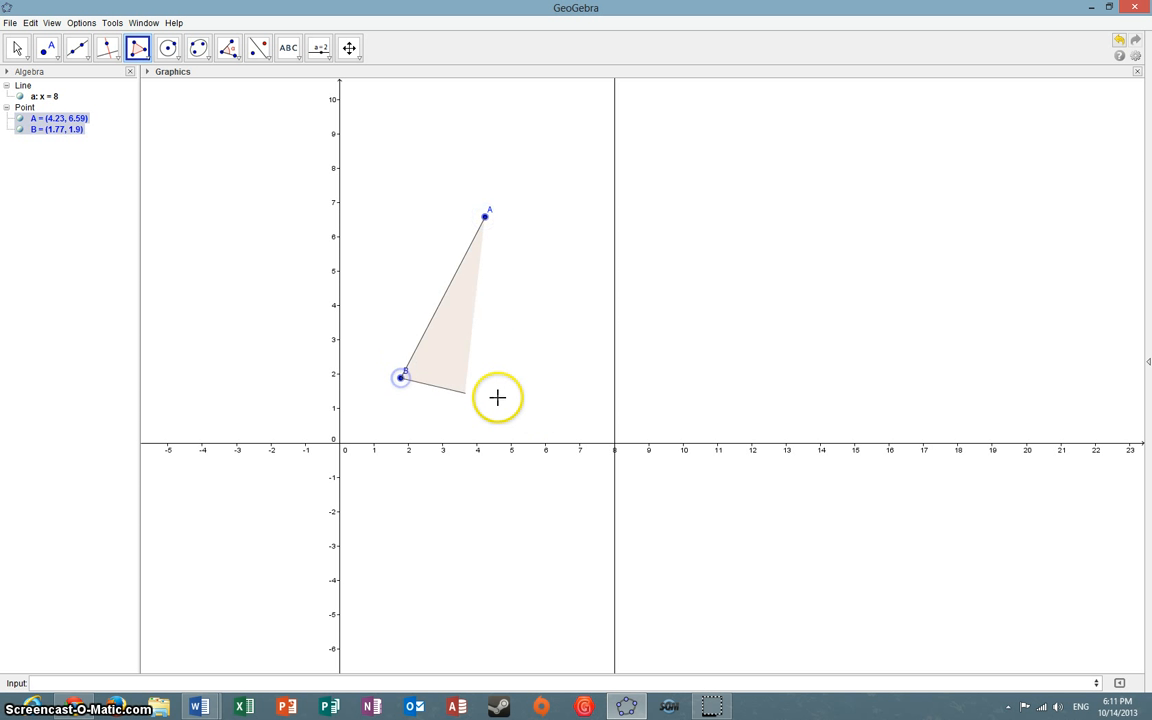
pyautogui.click(580, 407)
pyautogui.click(485, 217)
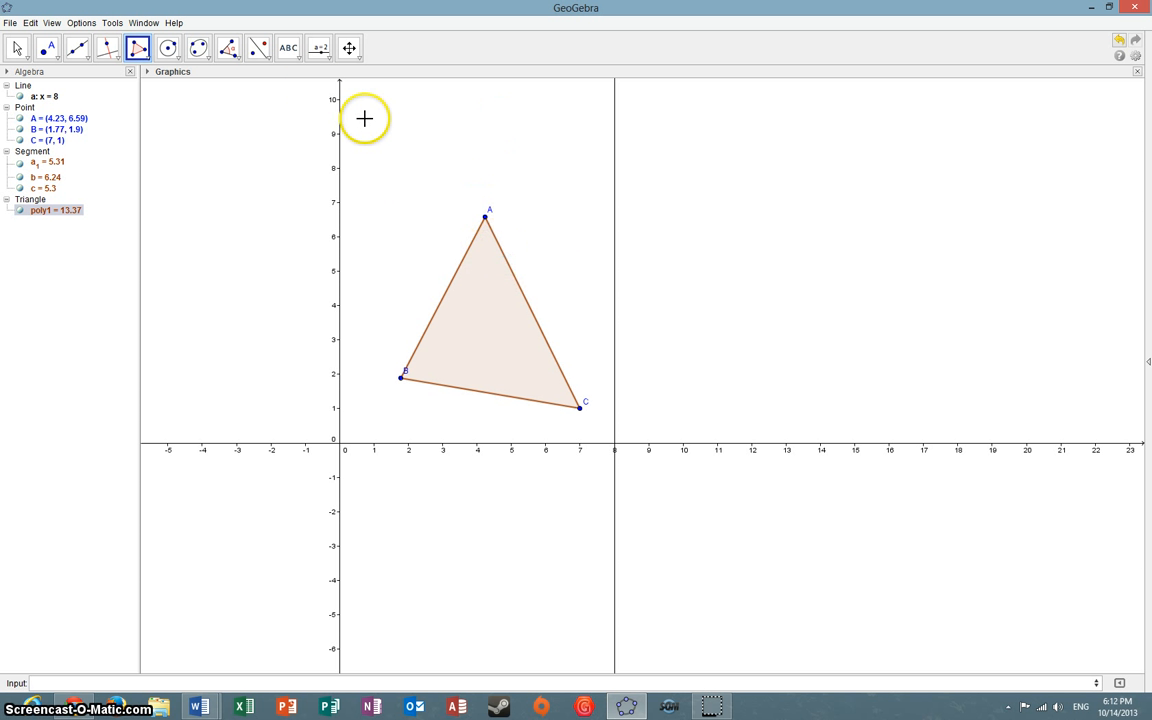
# Step: Reflect triangle ABC about the line x = 8
pyautogui.click(263, 60)
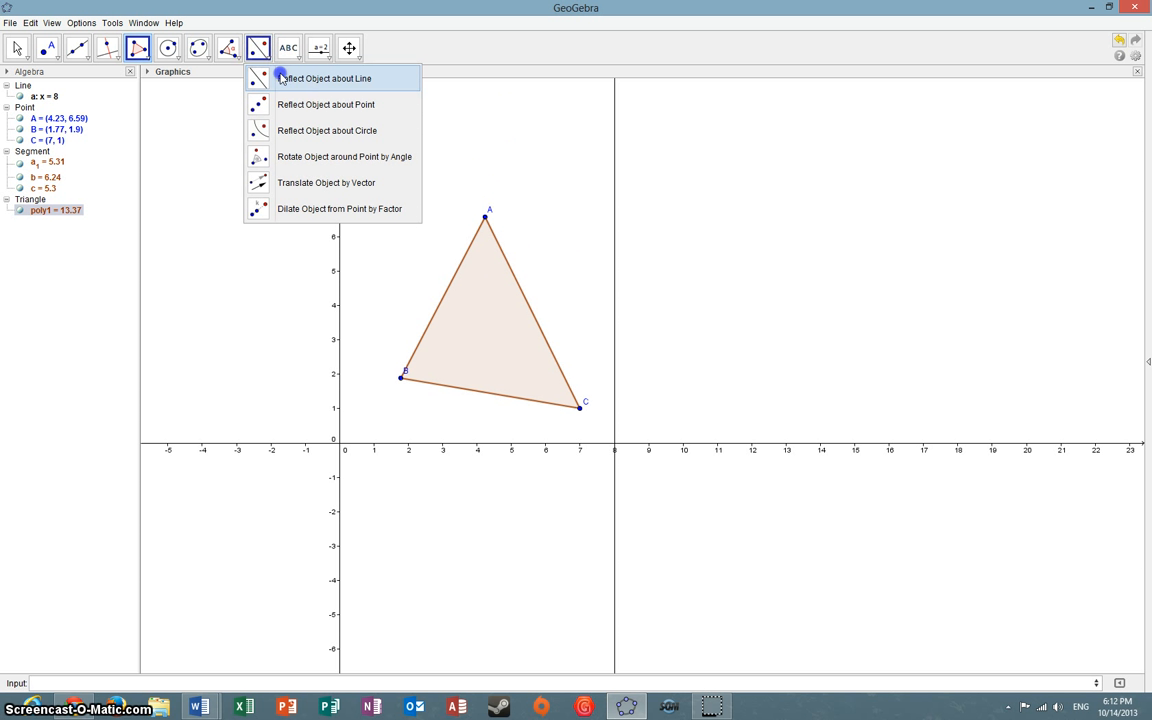
pyautogui.click(268, 77)
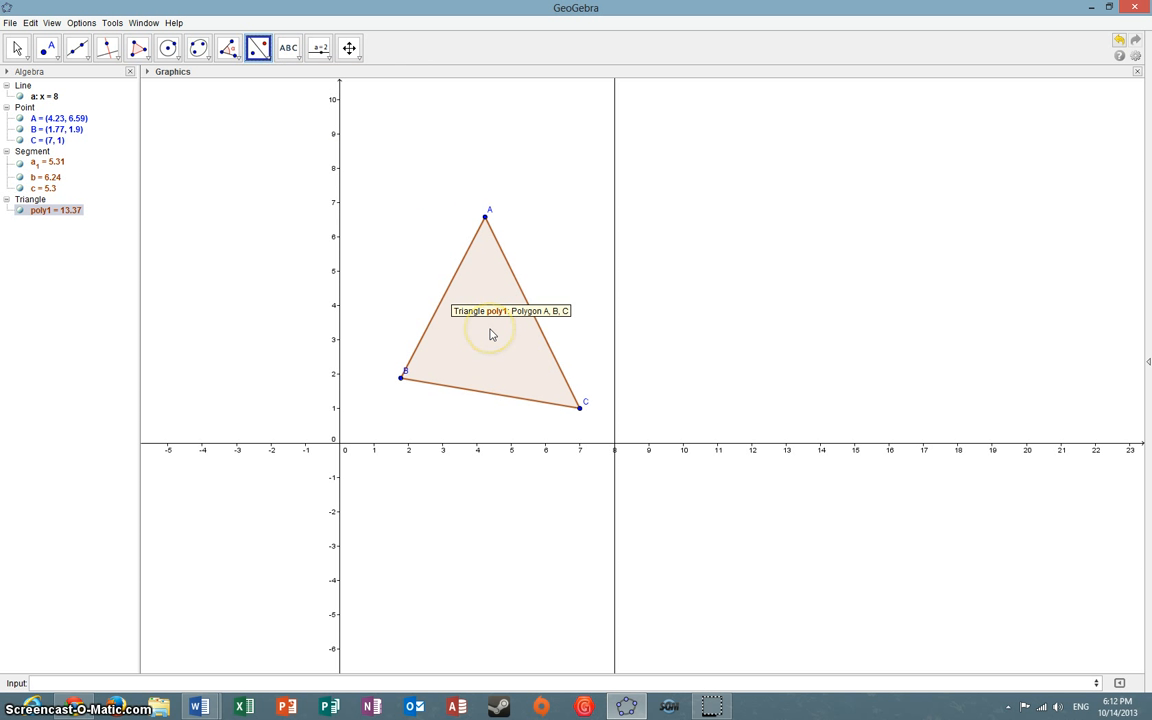
pyautogui.click(615, 271)
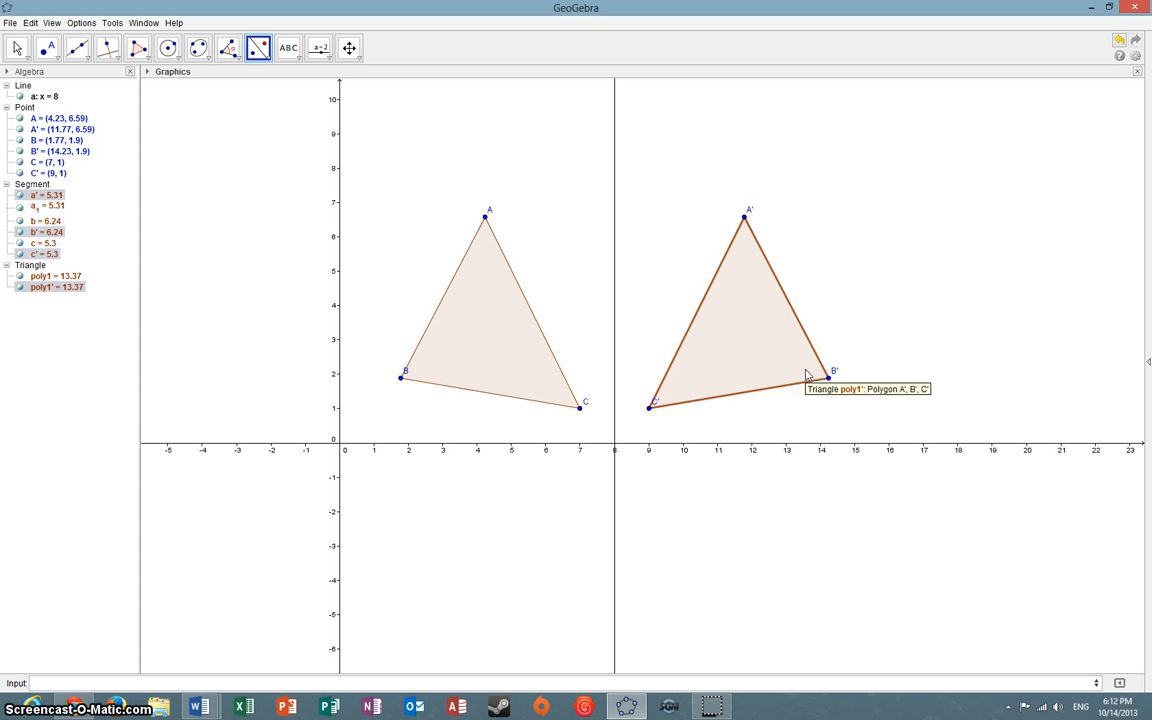
# Step: Graph a second vertical line, x = 16, parallel to the first mirror line
pyautogui.moveTo(887, 210); pyautogui.dragTo(755, 208)
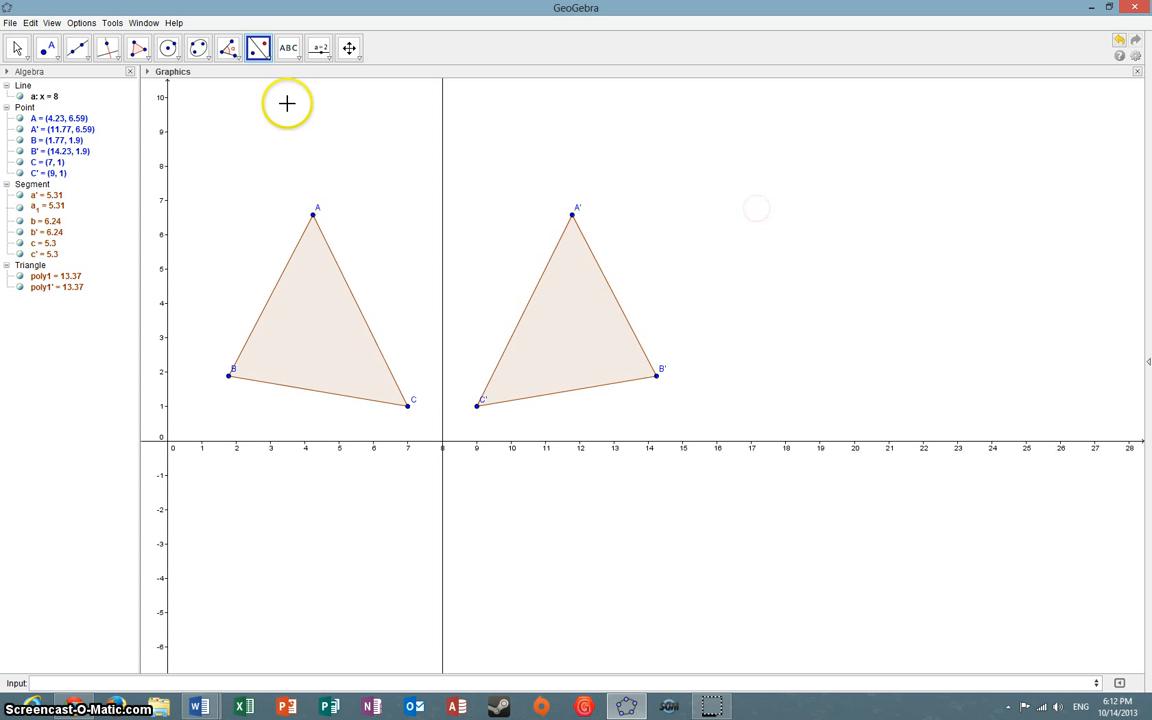
pyautogui.click(76, 682)
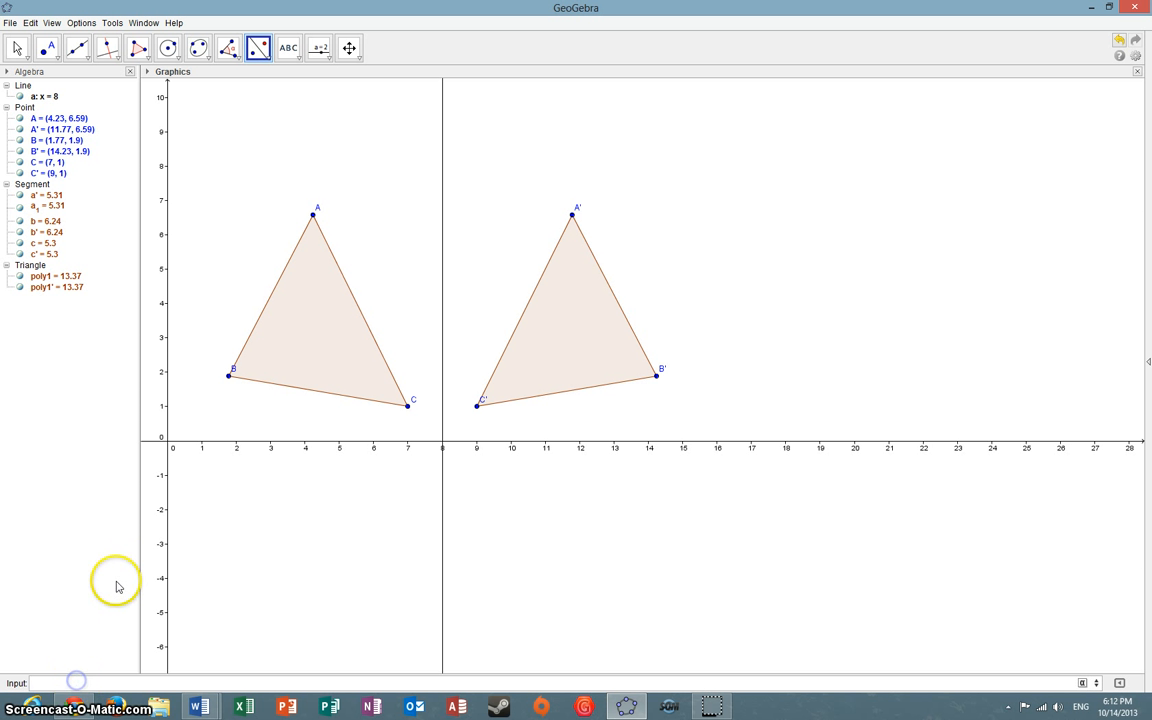
pyautogui.write('x = ')
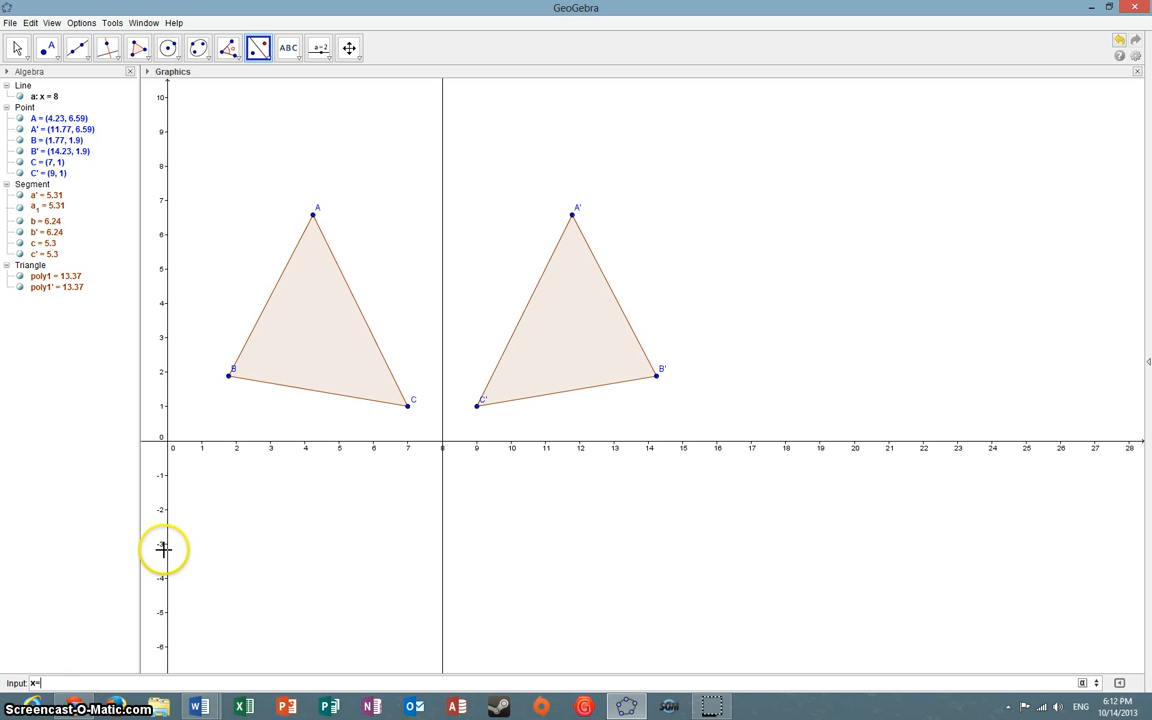
pyautogui.write('16')
pyautogui.press('Return')
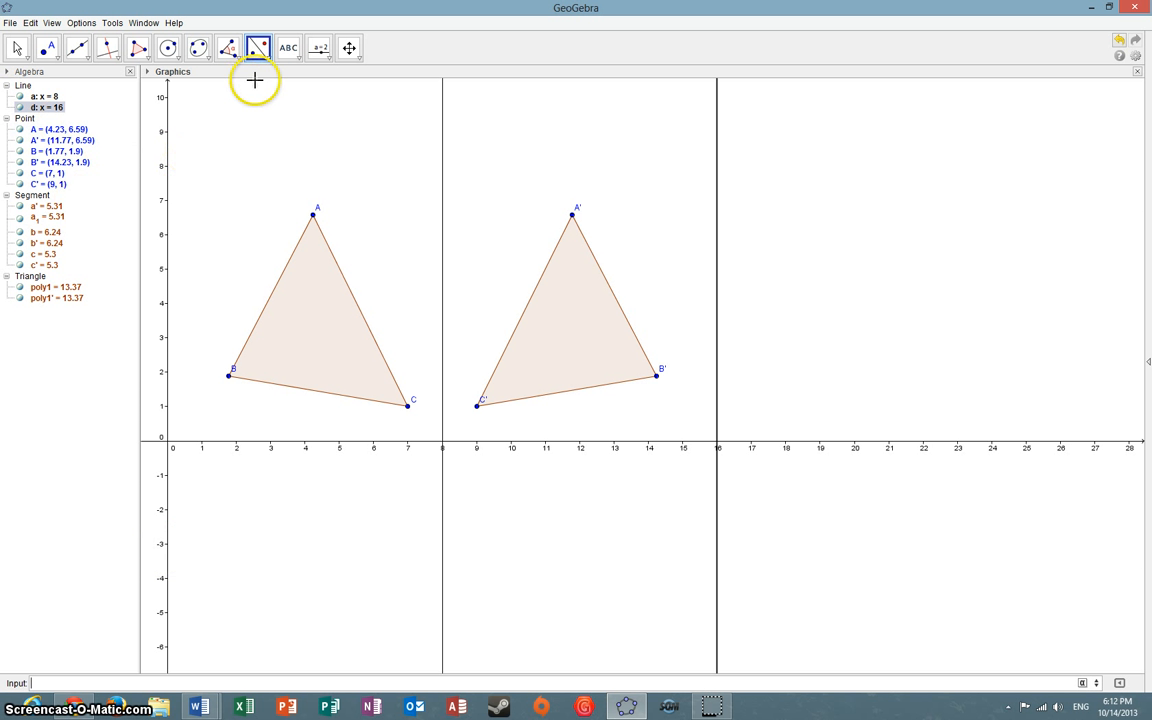
# Step: Reflect the image triangle A'B'C' about the line x = 16
pyautogui.click(258, 50)
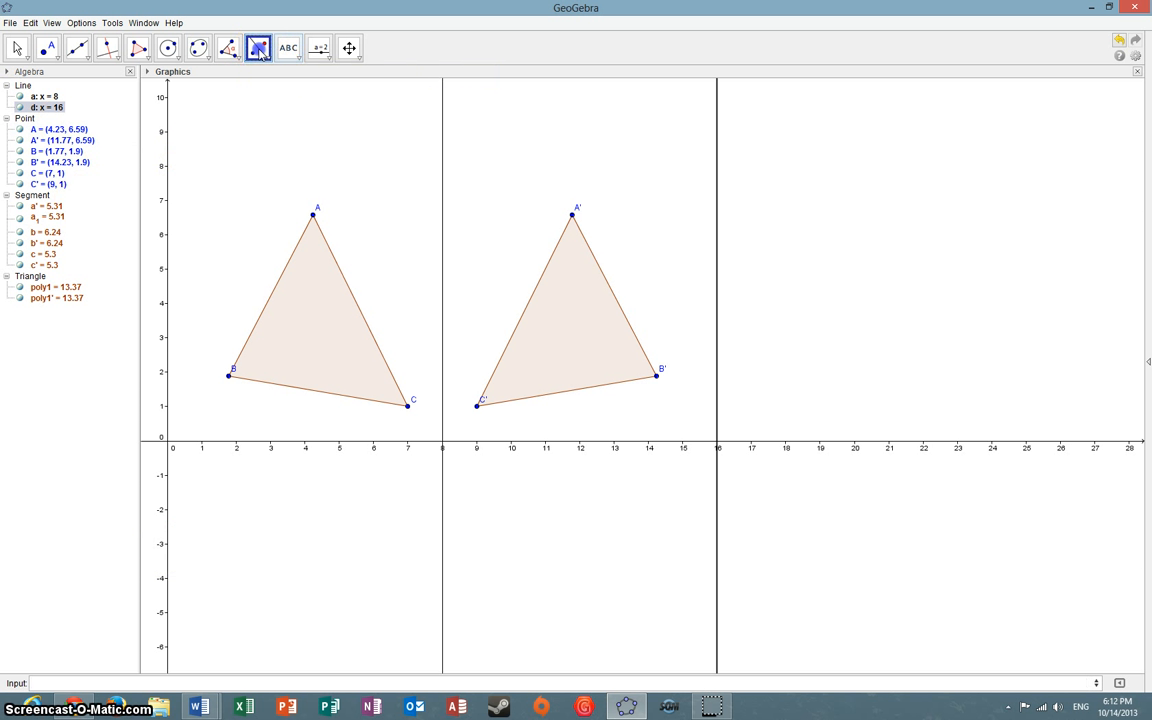
pyautogui.click(582, 318)
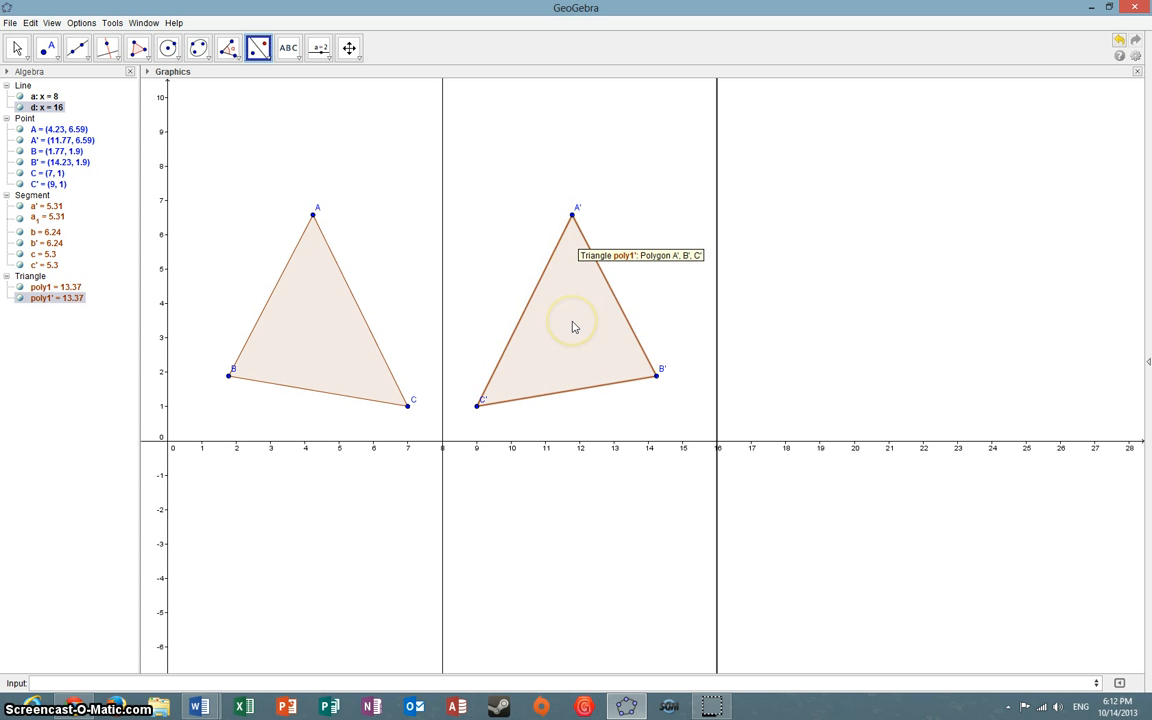
pyautogui.click(717, 269)
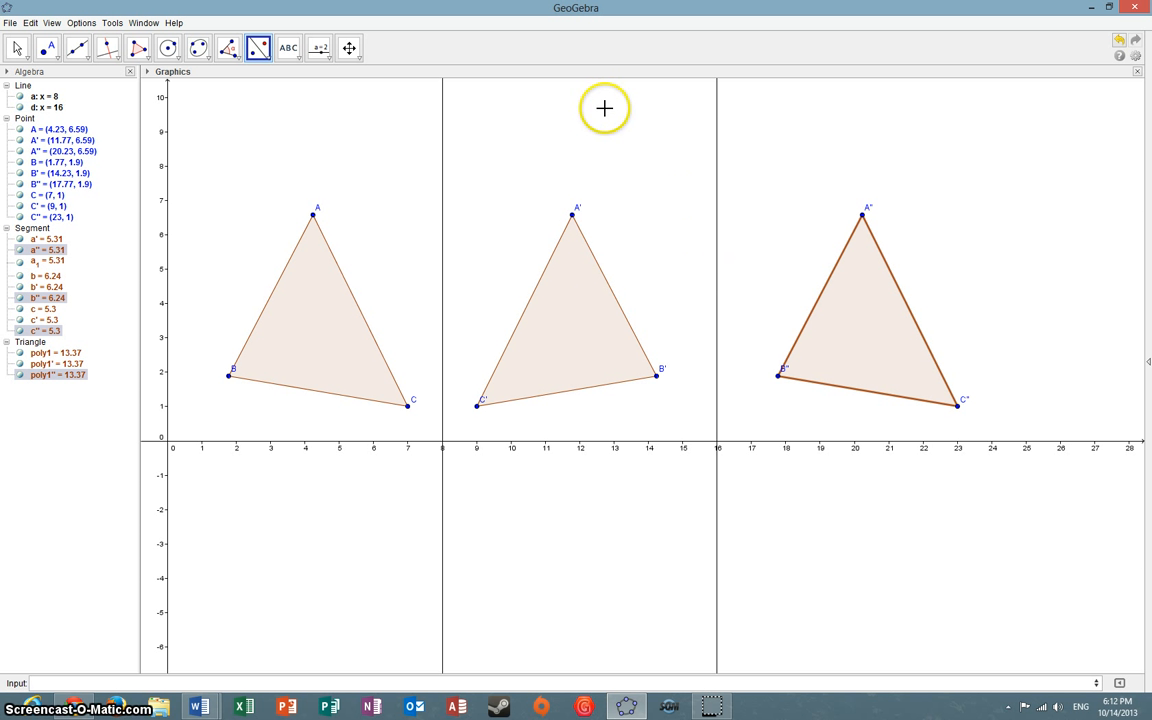
pyautogui.click(314, 318)
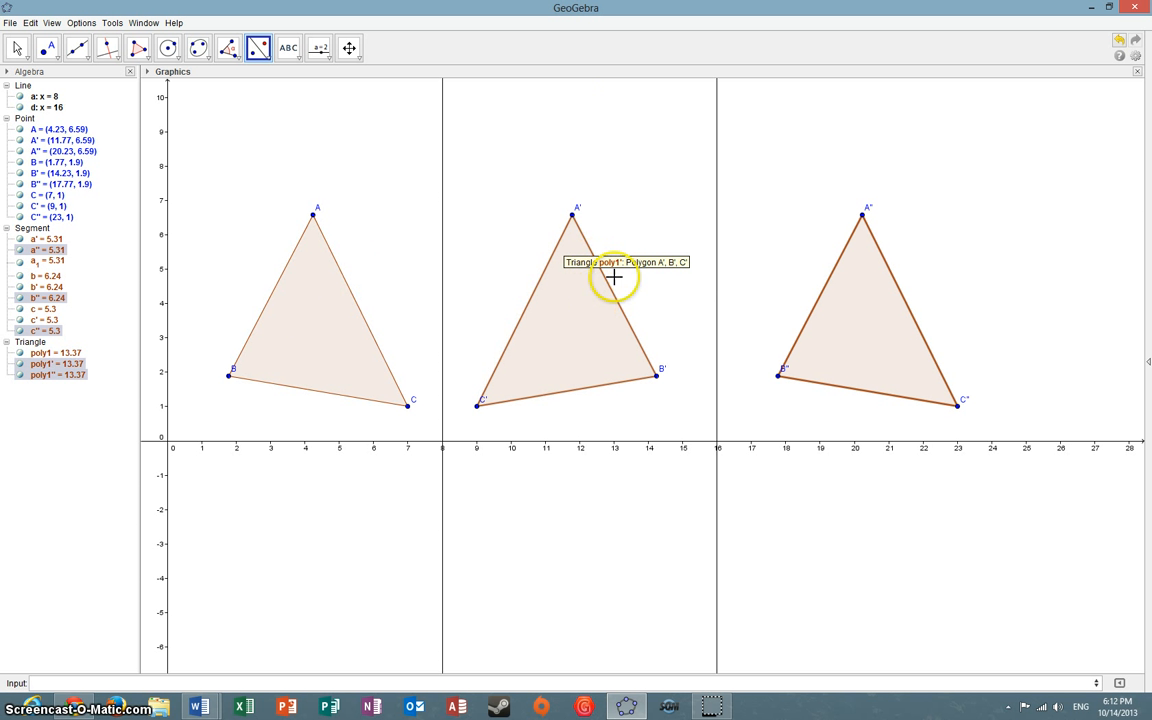
pyautogui.click(880, 268)
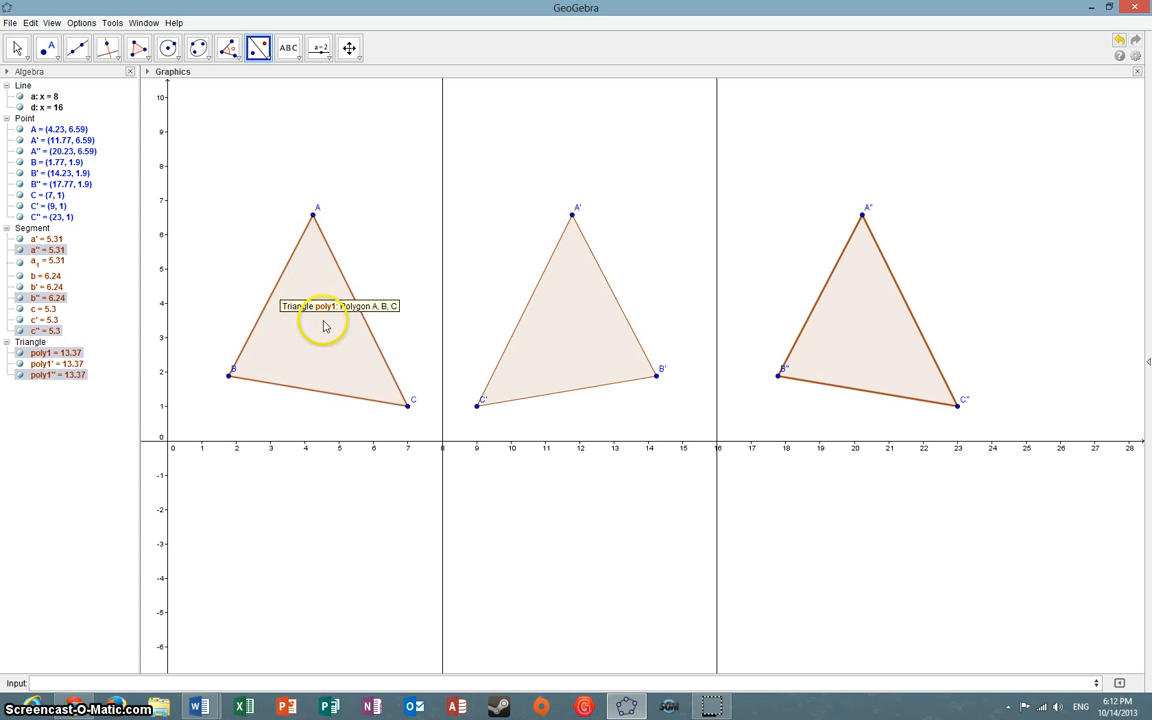
pyautogui.click(877, 334)
pyautogui.click(342, 234)
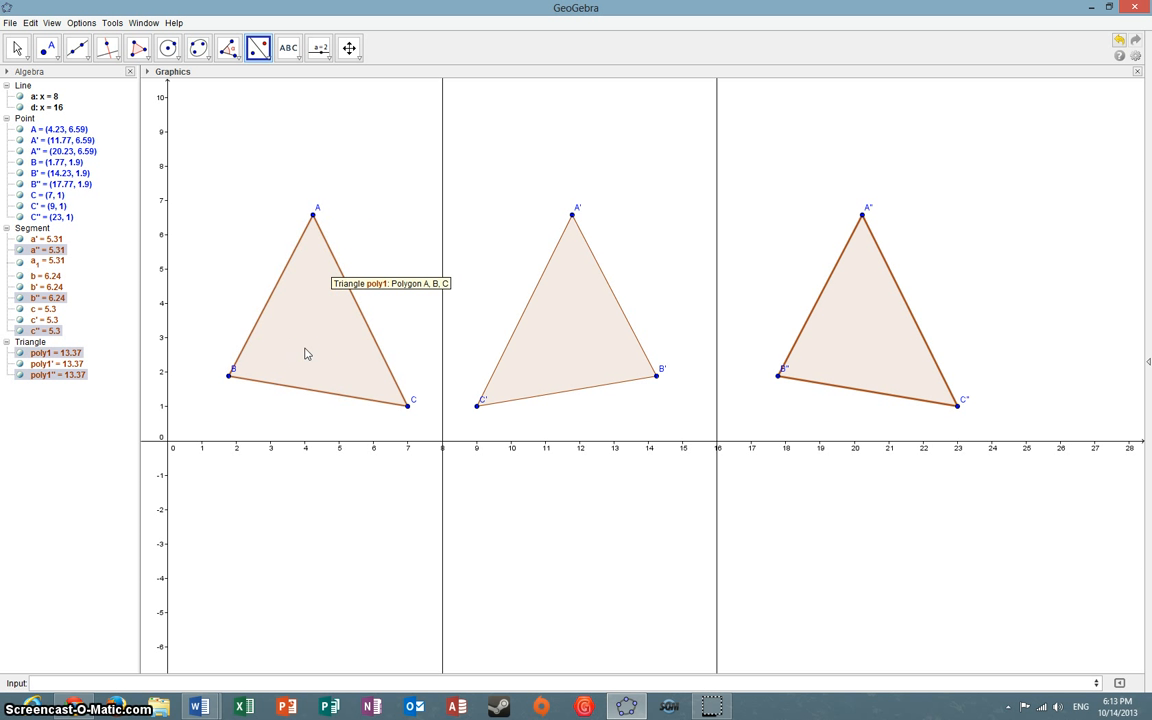
pyautogui.click(484, 268)
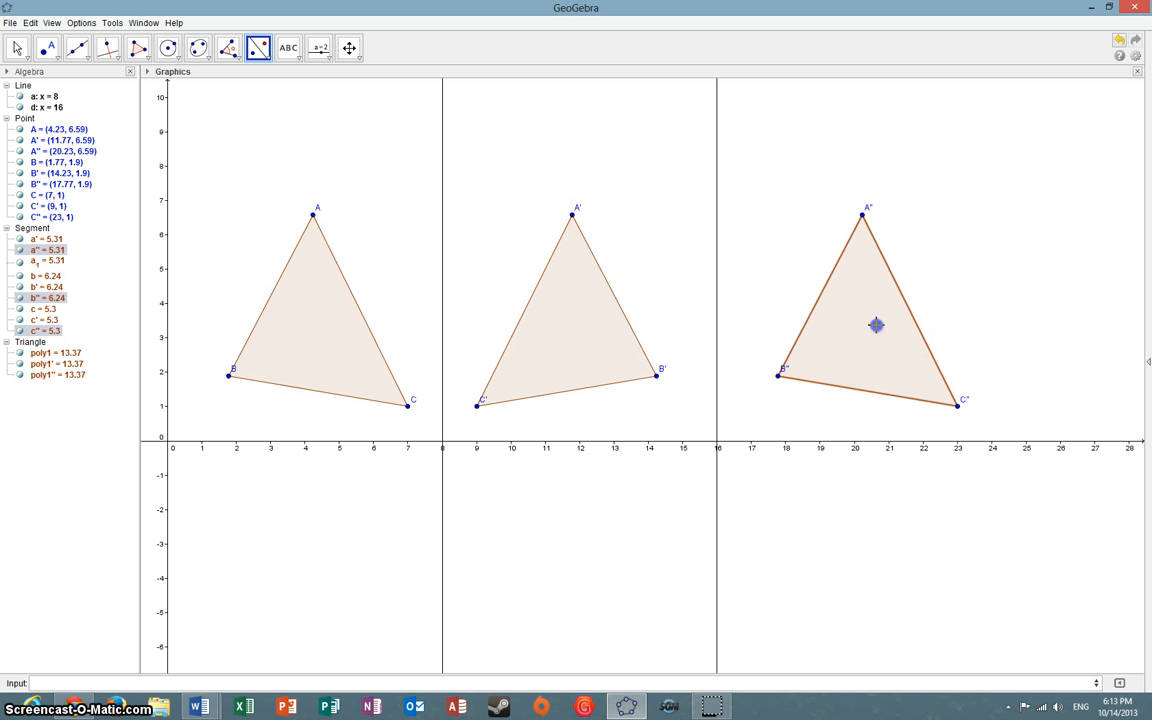
# Step: Delete the twice-reflected triangle and undo the whole construction back to an empty graphics view
pyautogui.press('Delete')
pyautogui.click(863, 214)
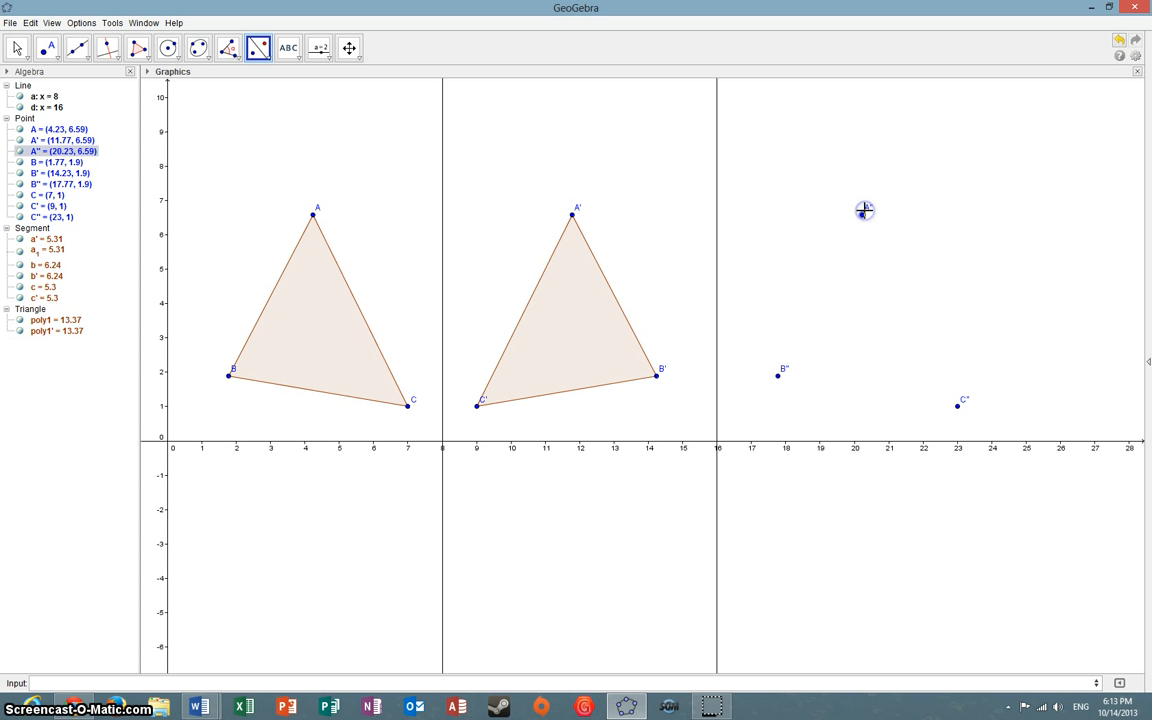
pyautogui.hotkey('ctrl', 'z')
pyautogui.hotkey('ctrl', 'z')
pyautogui.hotkey('ctrl', 'z')
pyautogui.hotkey('ctrl', 'z')
pyautogui.hotkey('ctrl', 'z')
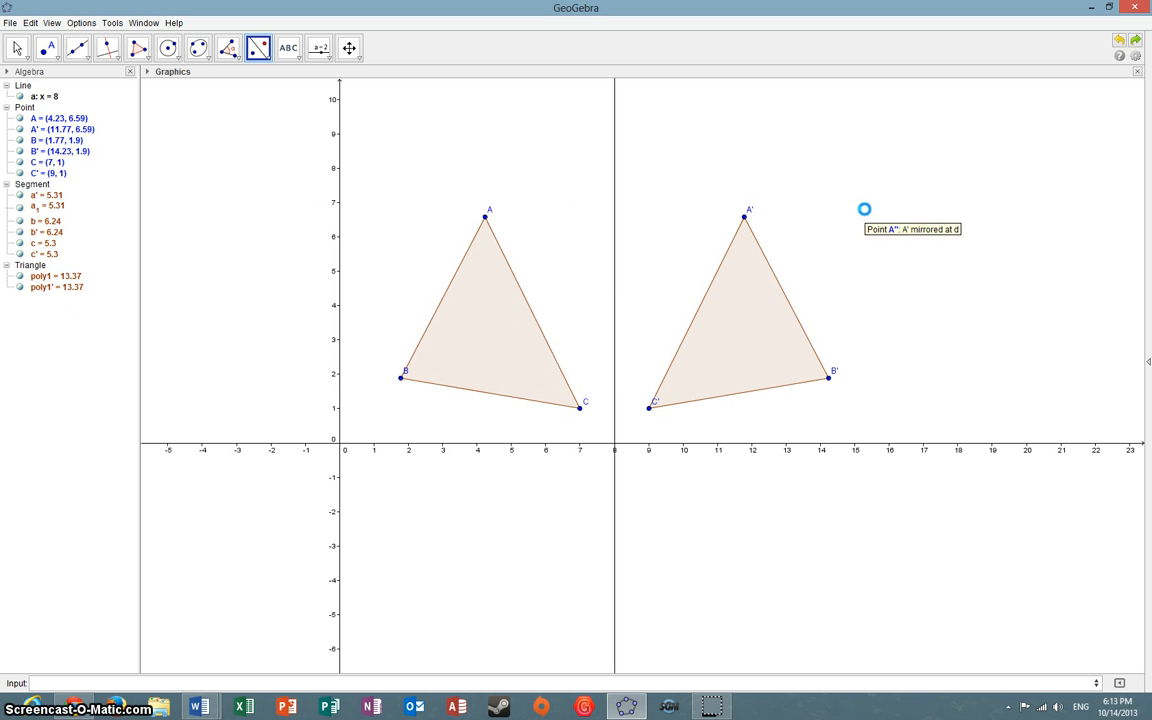
pyautogui.hotkey('ctrl', 'z')
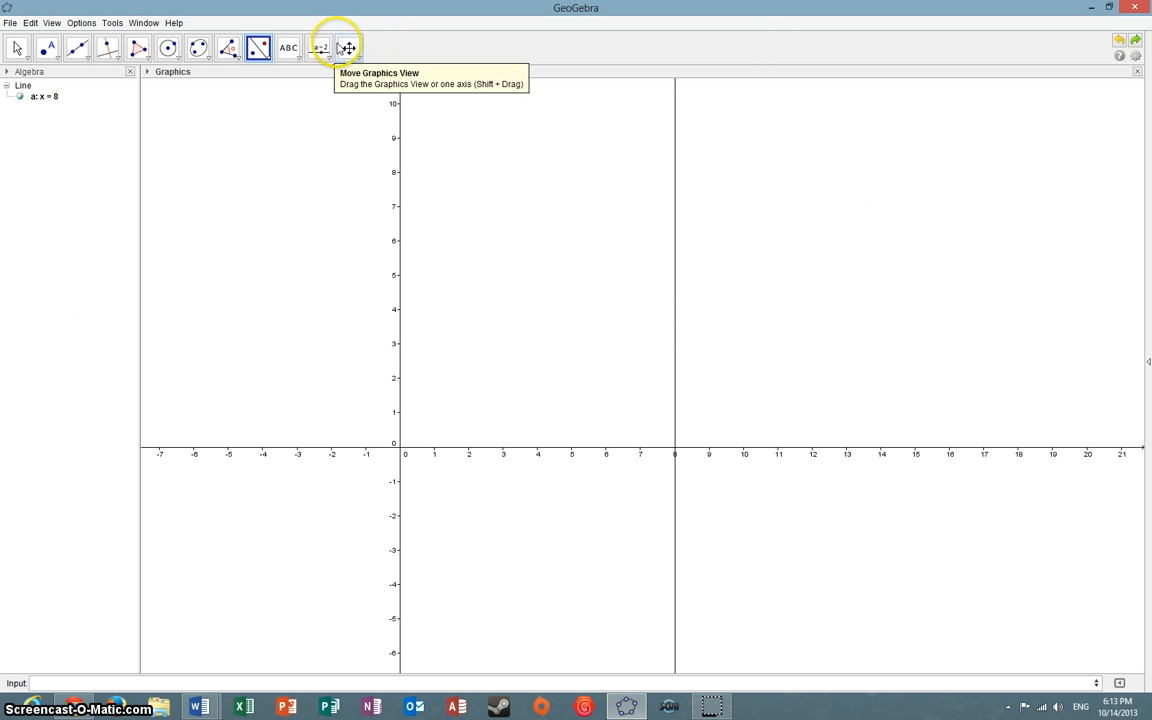
pyautogui.hotkey('ctrl', 'z')
# Step: Graph the horizontal line y = 5 and plot the point (3, 9)
pyautogui.click(64, 683)
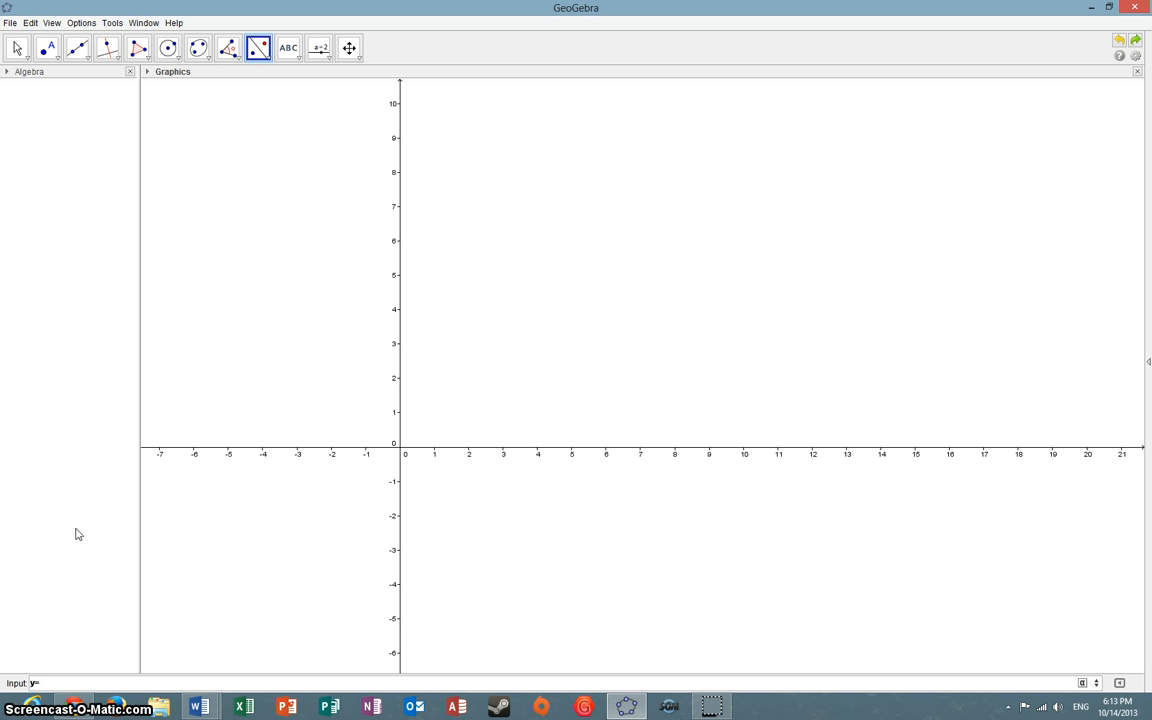
pyautogui.press('Return')
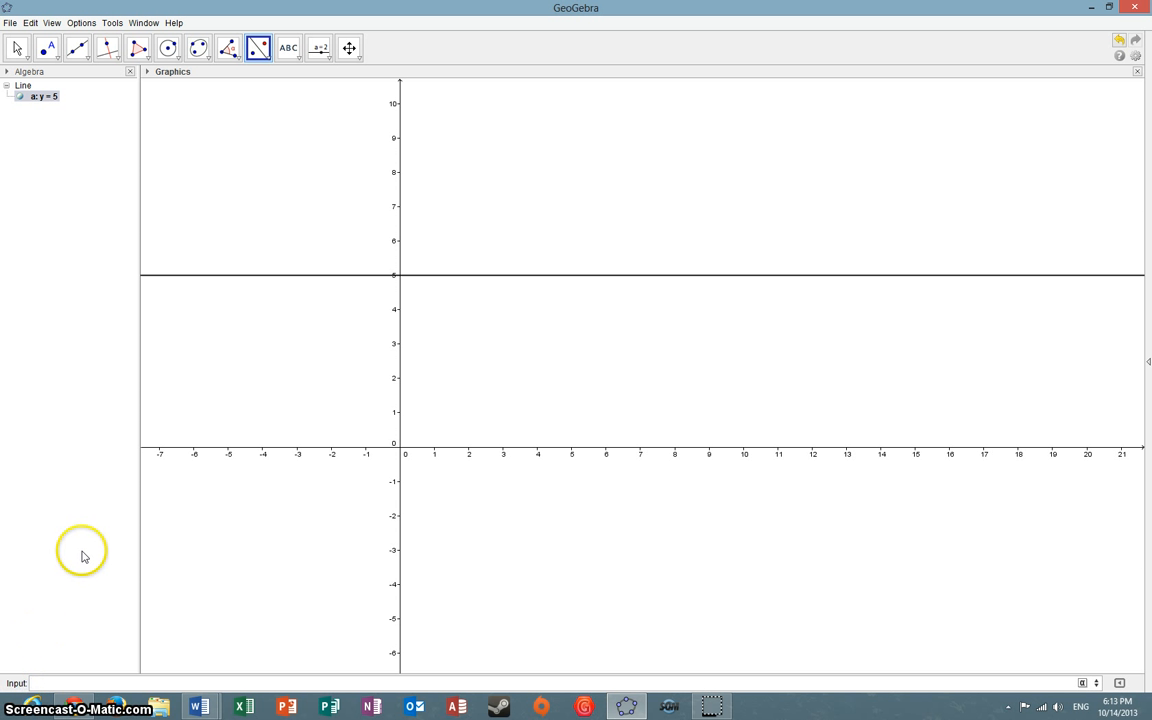
pyautogui.write('(3,9')
pyautogui.press('Return')
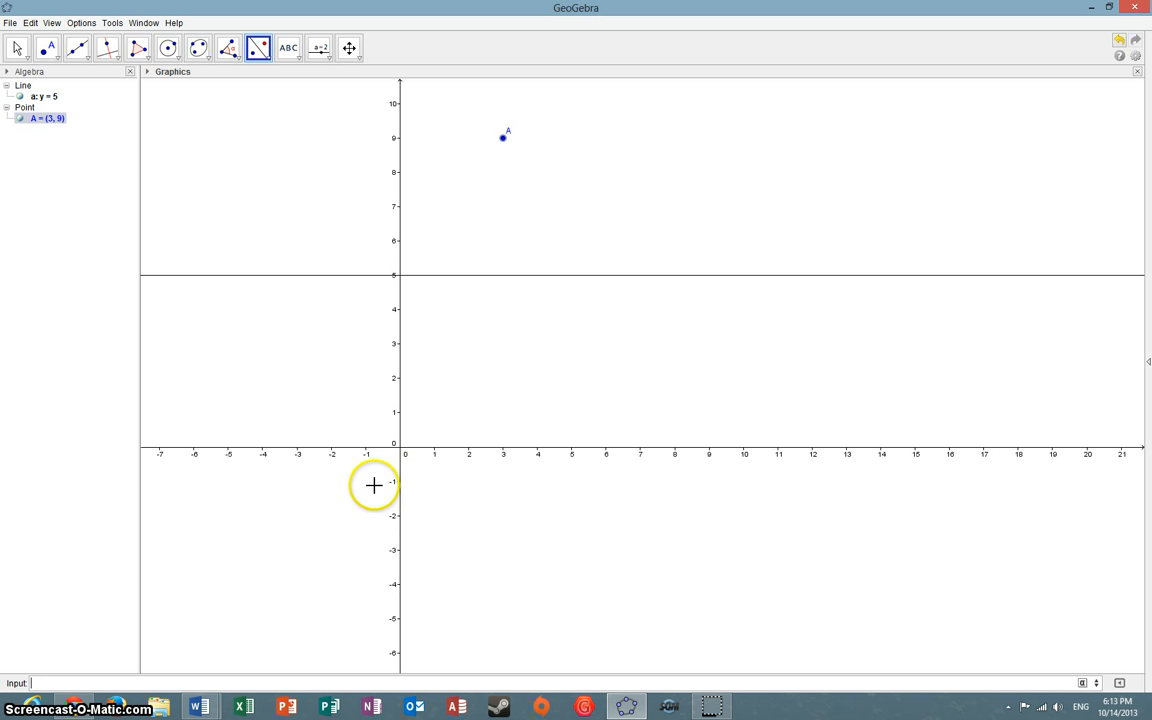
# Step: Reflect point A about the line y = 5
pyautogui.moveTo(591, 170)
pyautogui.mouseDown()
pyautogui.moveTo(558, 108)
pyautogui.moveTo(572, 175)
pyautogui.mouseUp()
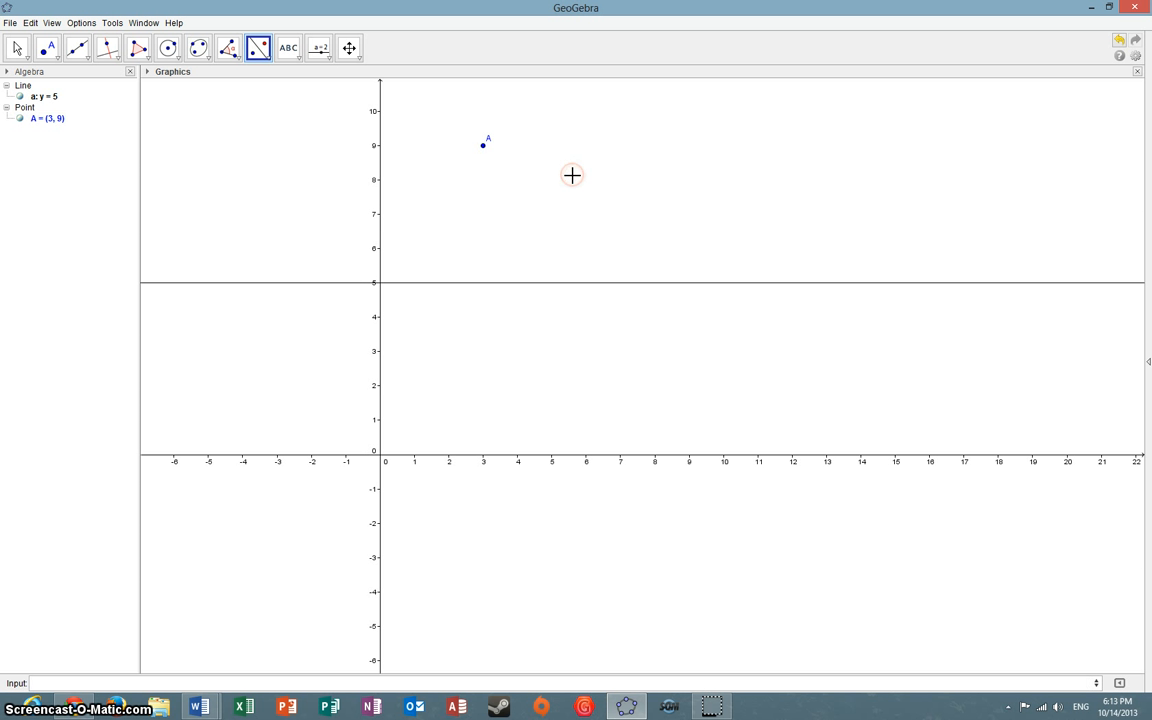
pyautogui.click(262, 57)
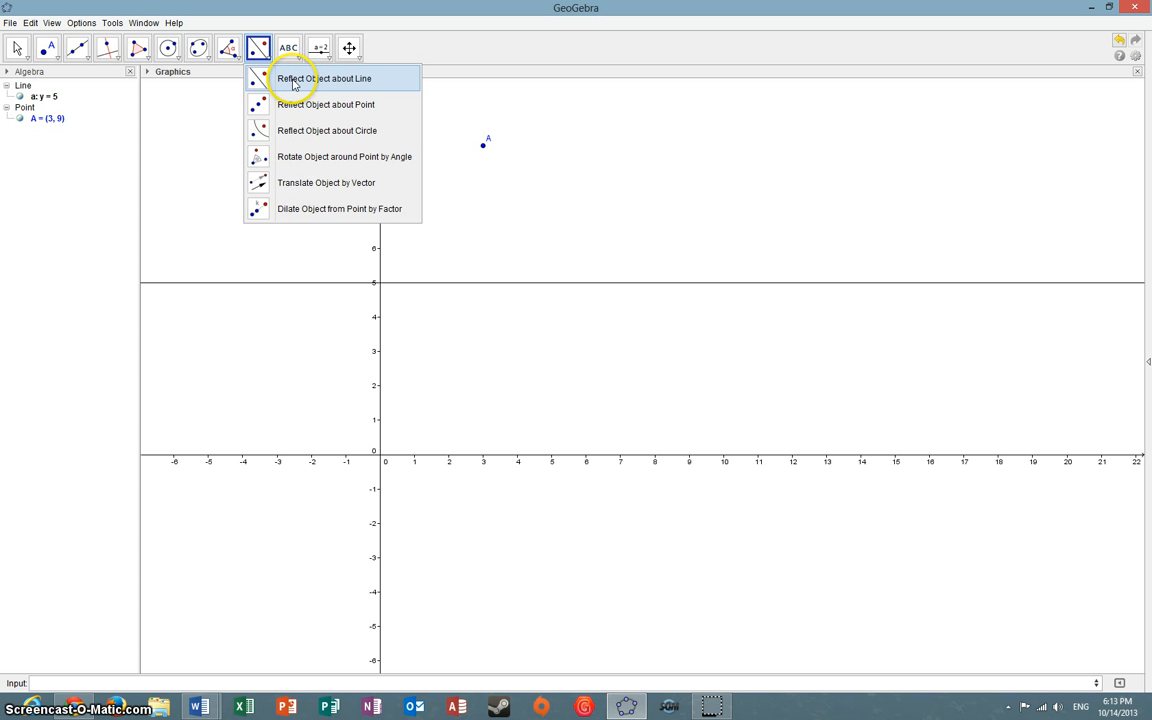
pyautogui.click(484, 146)
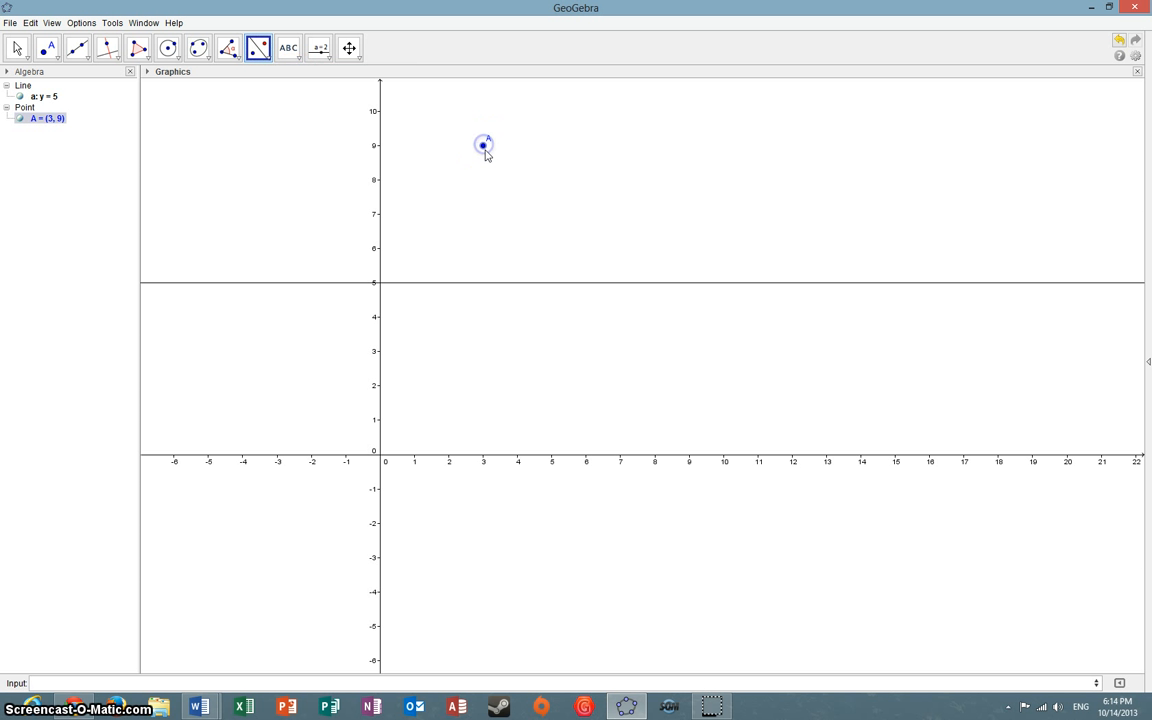
pyautogui.click(489, 285)
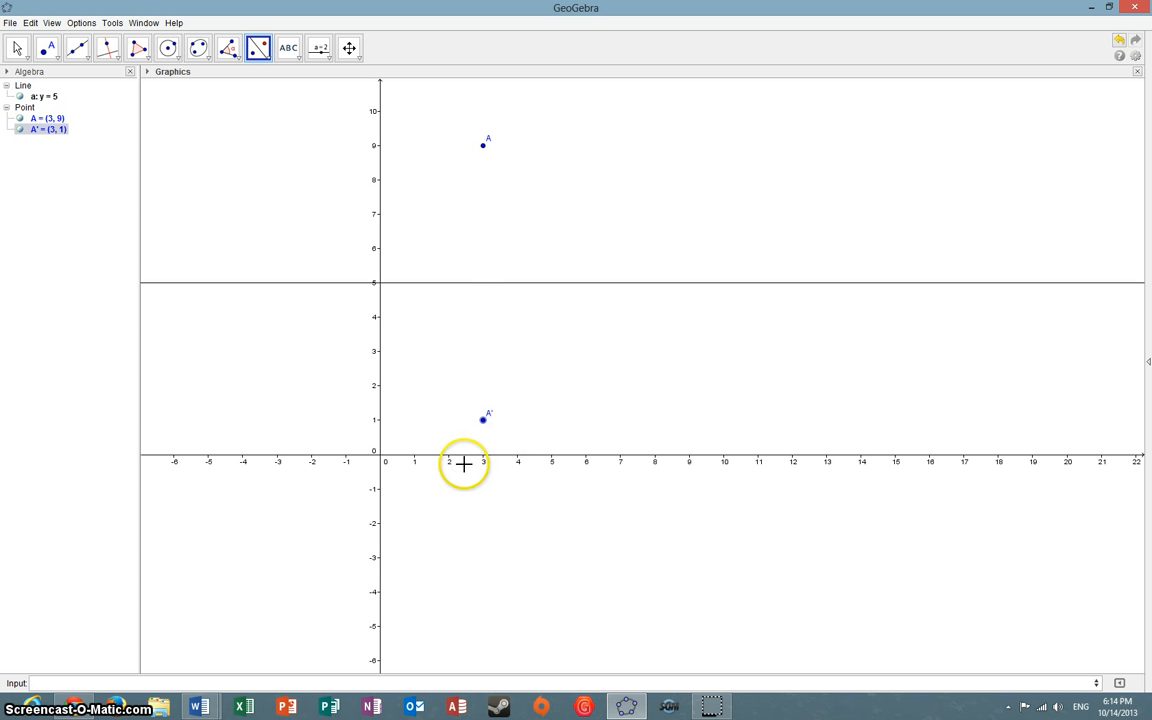
# Step: Graph the line y = 0 and reflect the image point A' about it
pyautogui.click(124, 683)
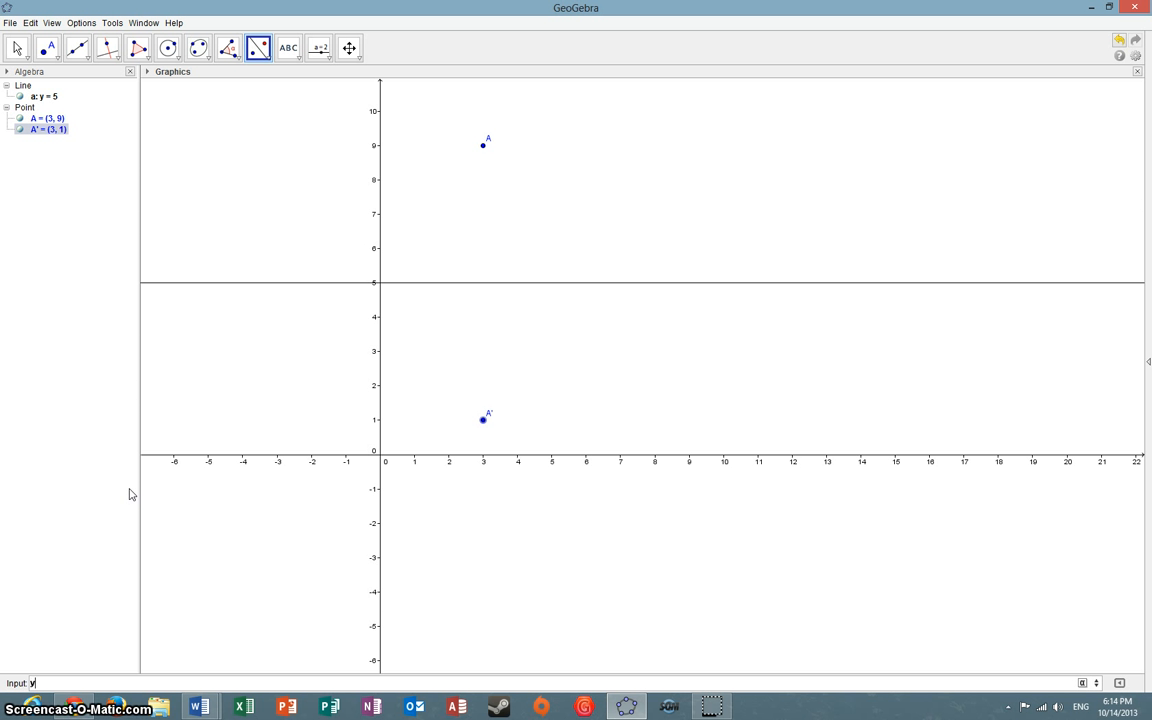
pyautogui.write('y = 0')
pyautogui.press('Return')
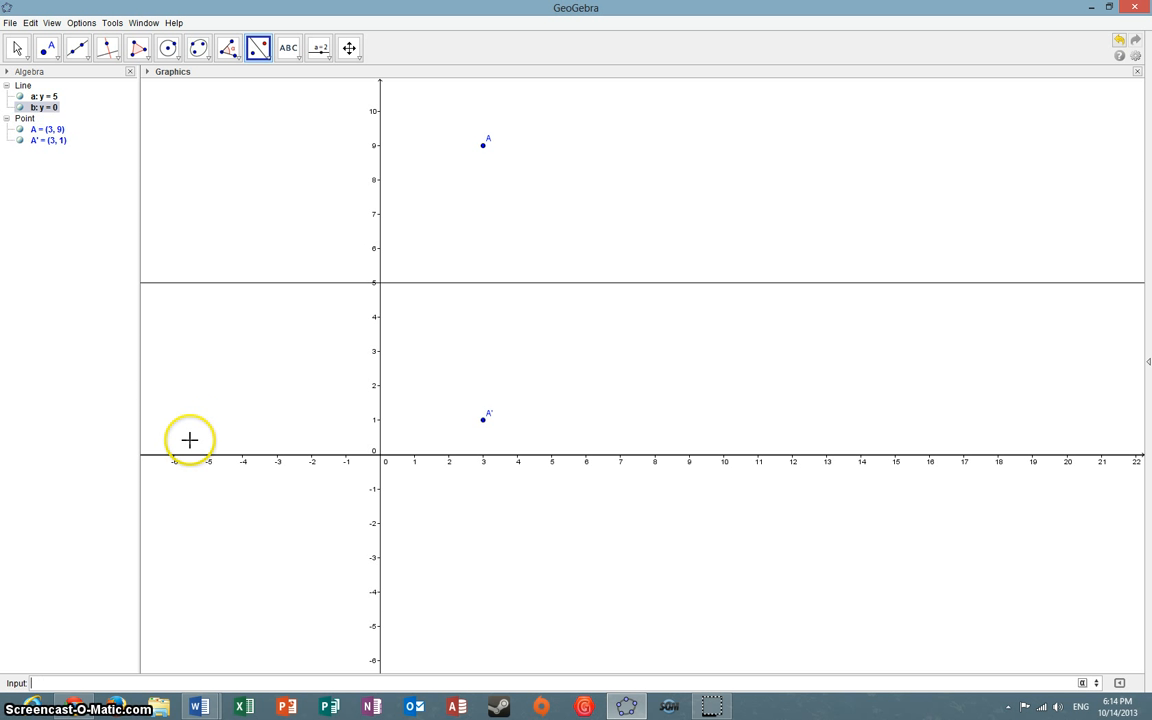
pyautogui.click(258, 53)
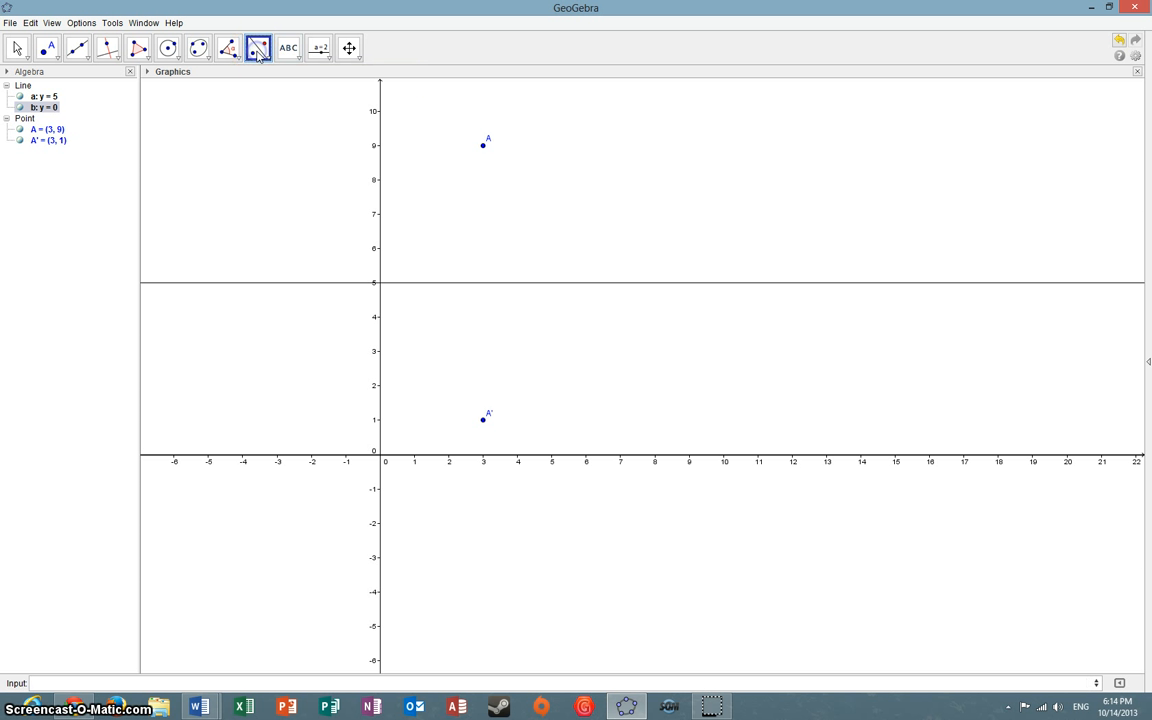
pyautogui.click(485, 456)
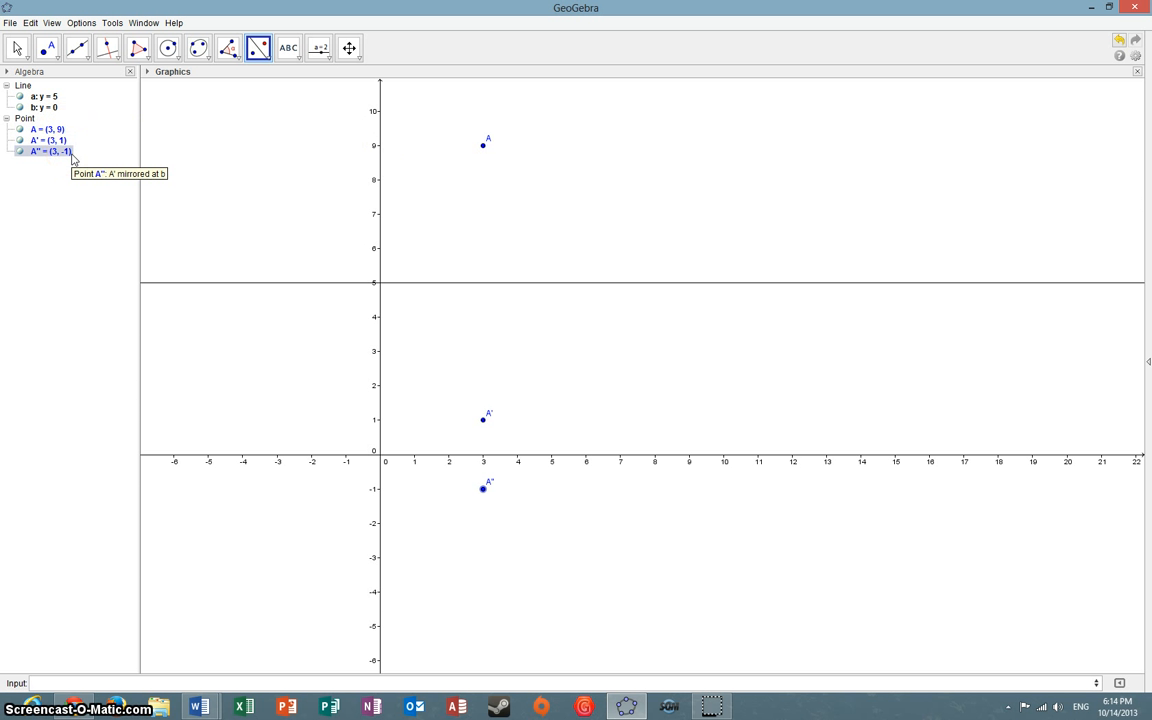
# Step: Examine how point A maps to its images A' and A'' across the lines y = 5 and y = 0
pyautogui.click(484, 146)
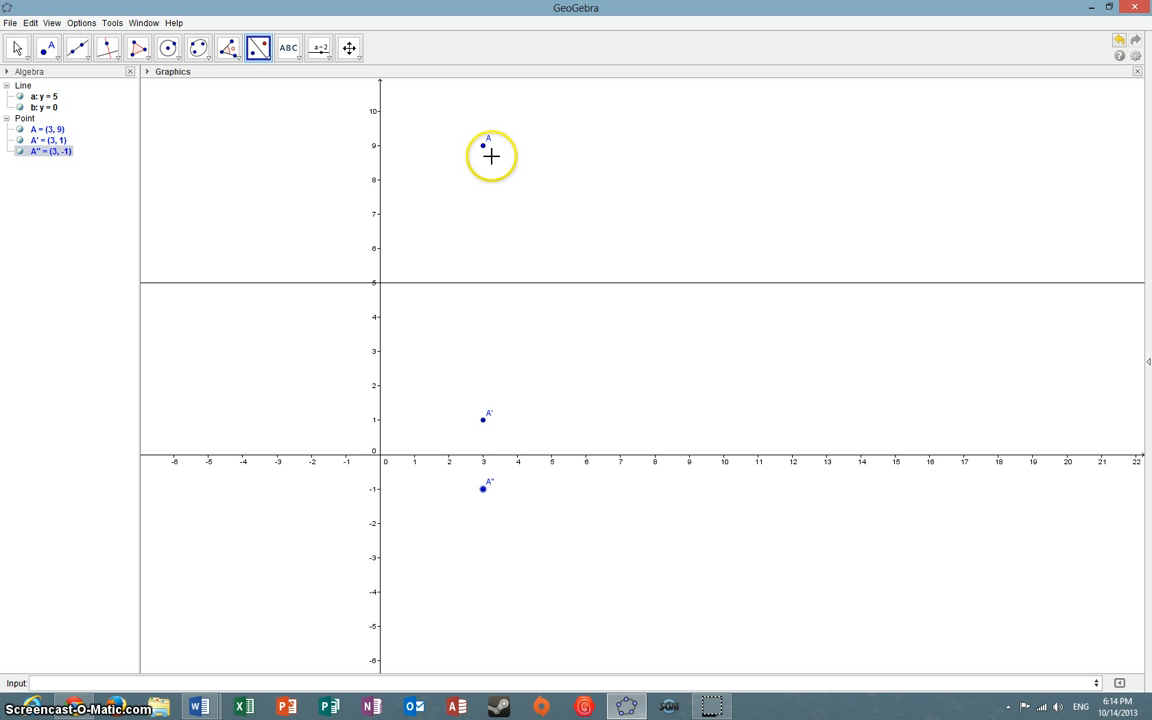
pyautogui.click(487, 421)
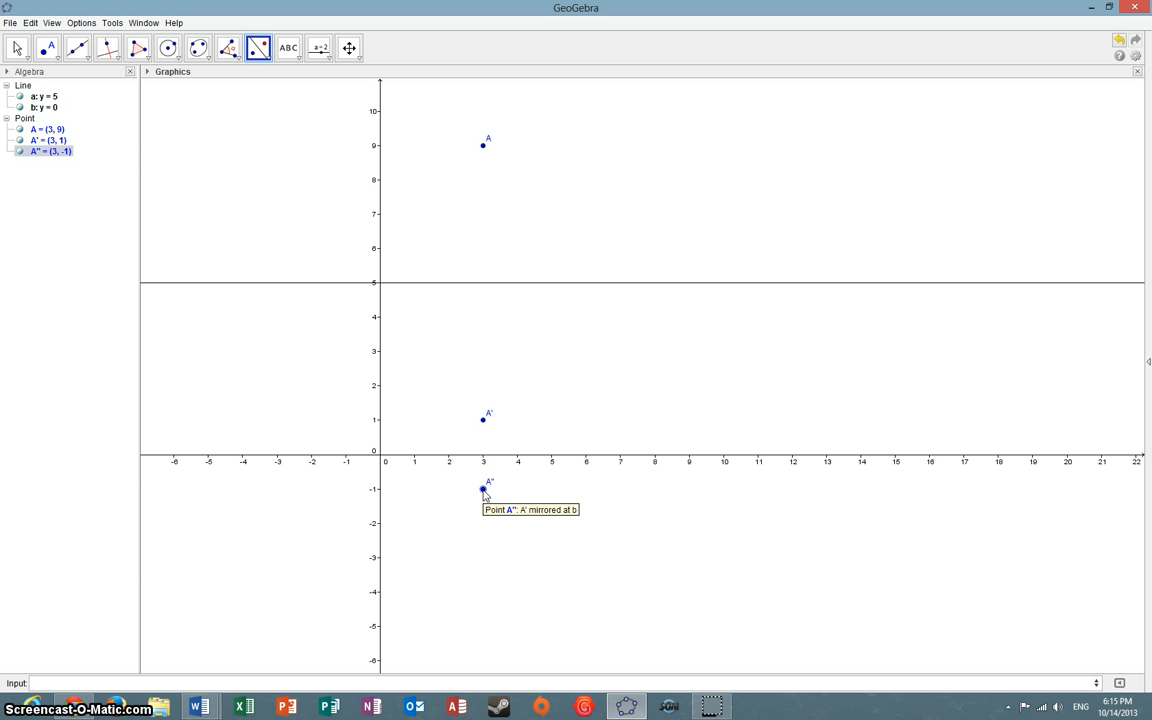
pyautogui.click(485, 419)
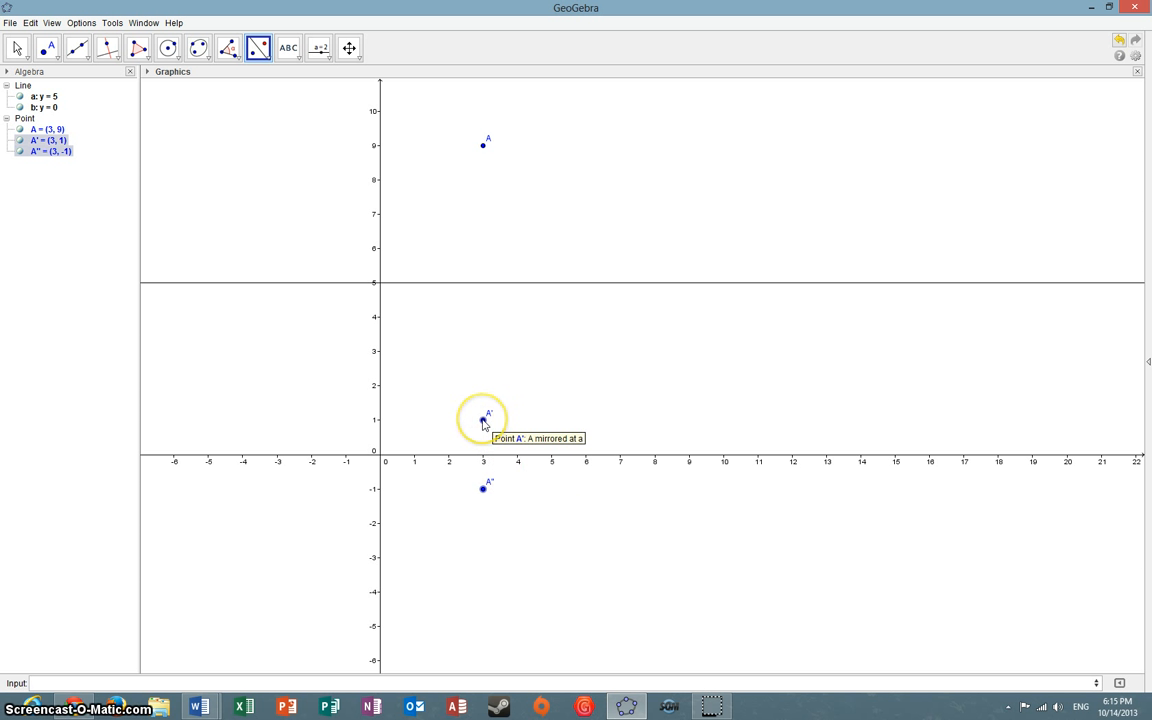
pyautogui.click(486, 455)
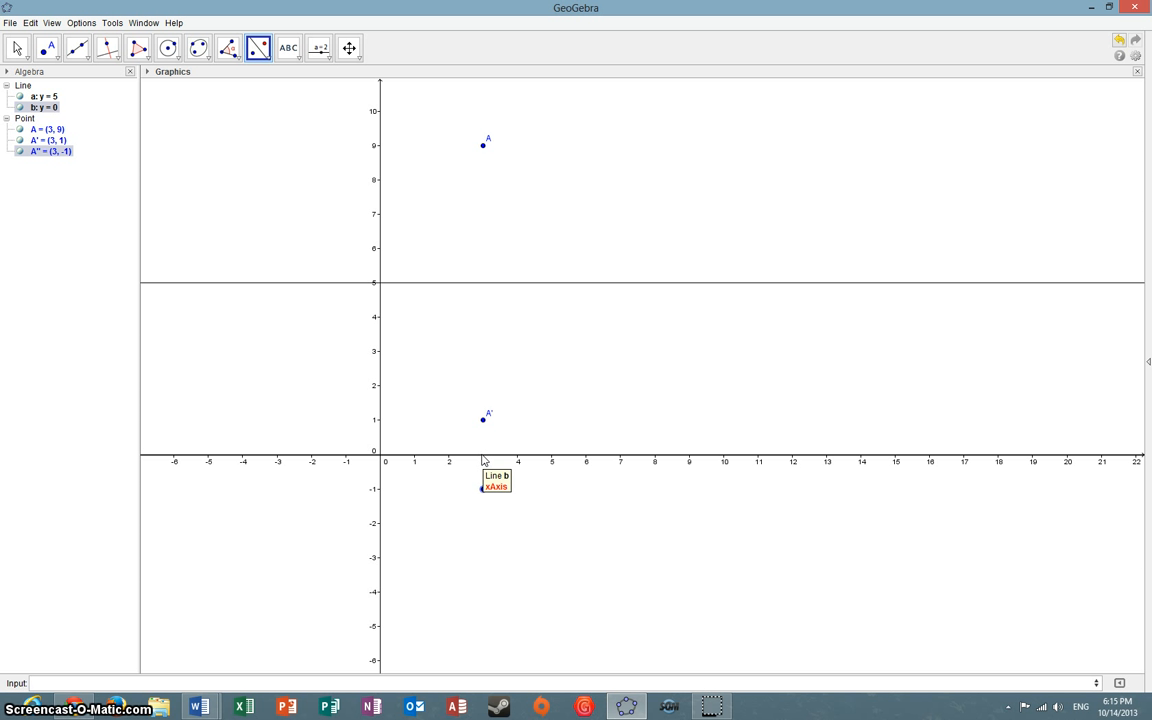
pyautogui.click(483, 488)
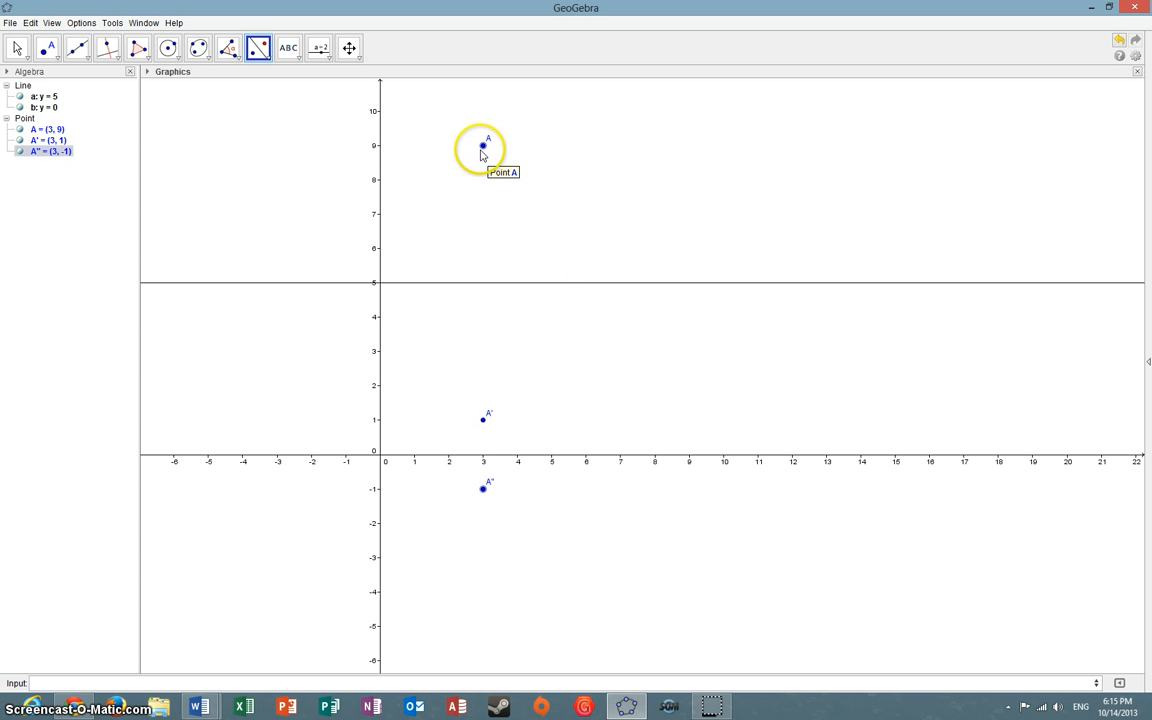
pyautogui.click(485, 421)
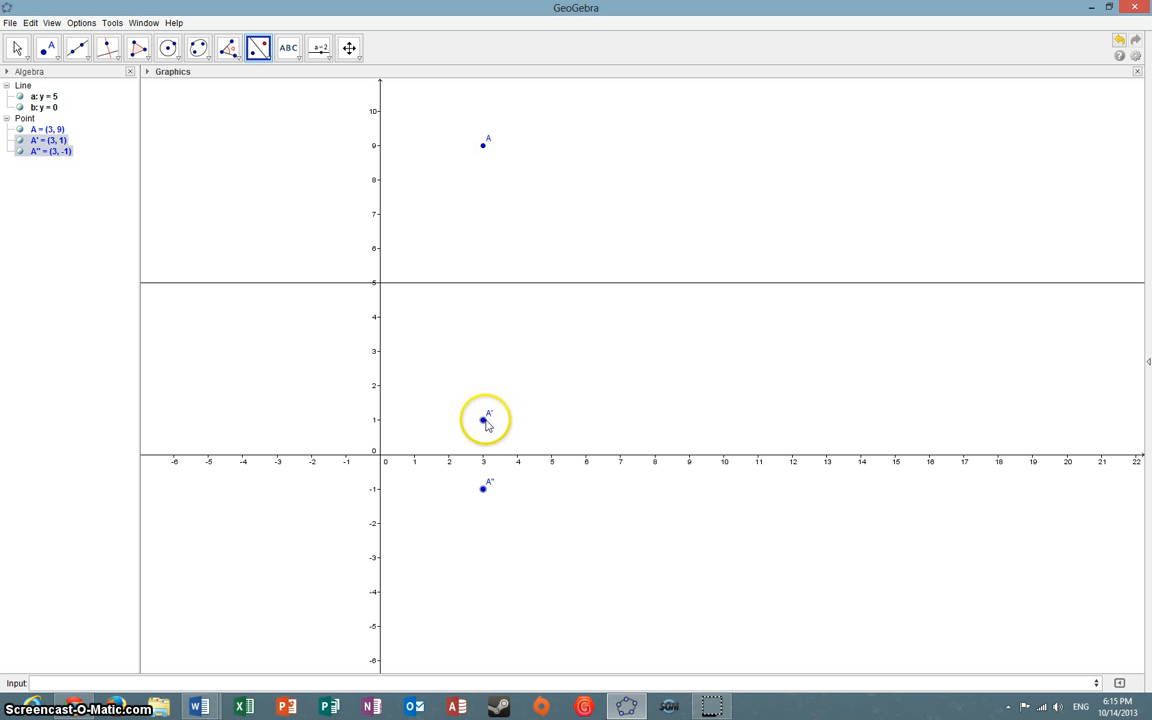
pyautogui.click(494, 484)
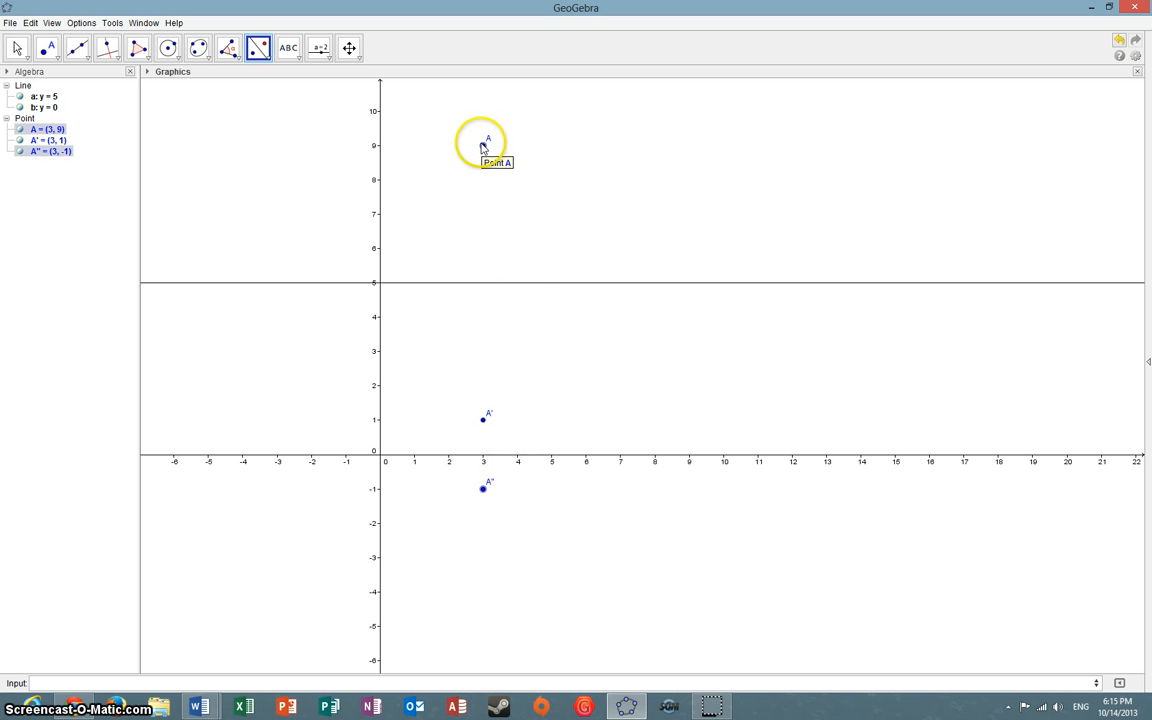